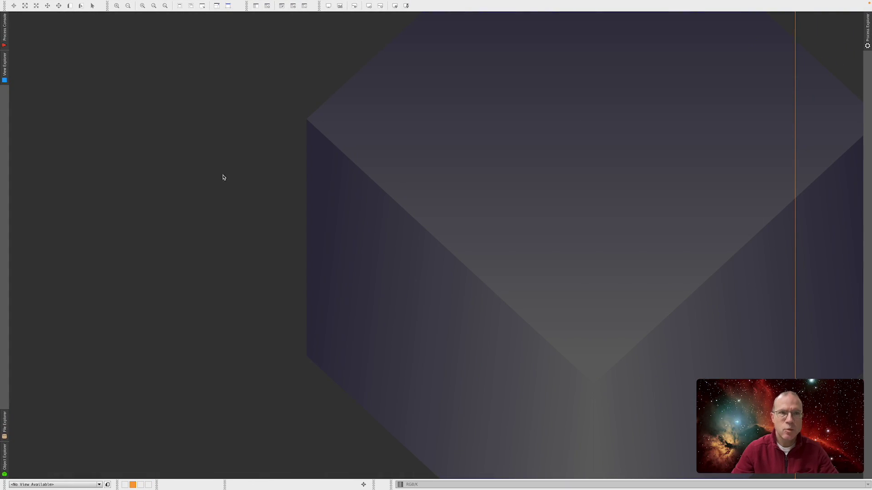
click(260, 4)
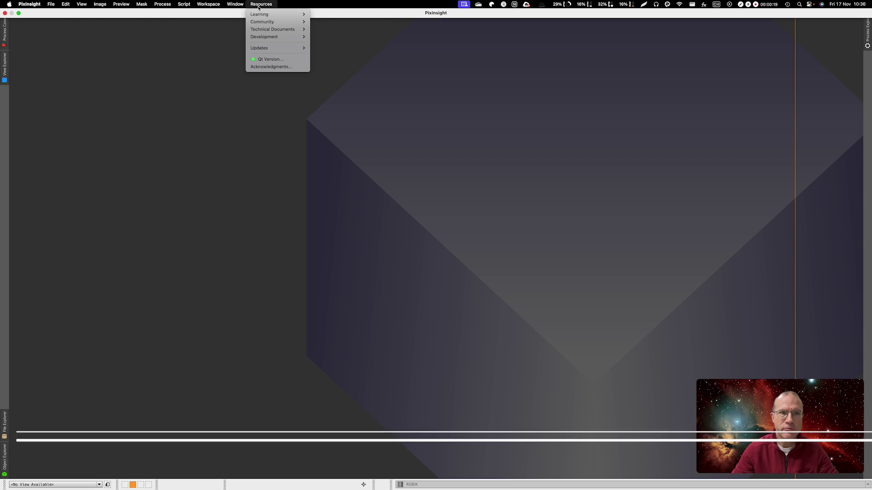
mouse_move(279, 47)
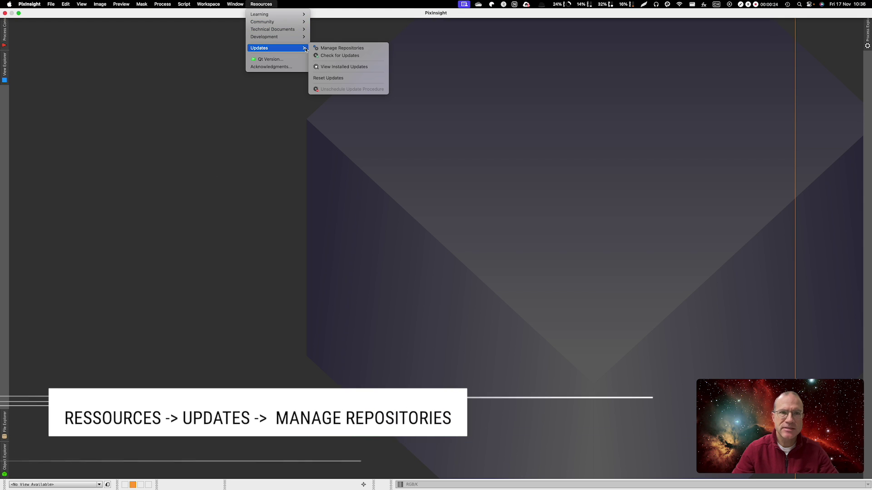
click(342, 48)
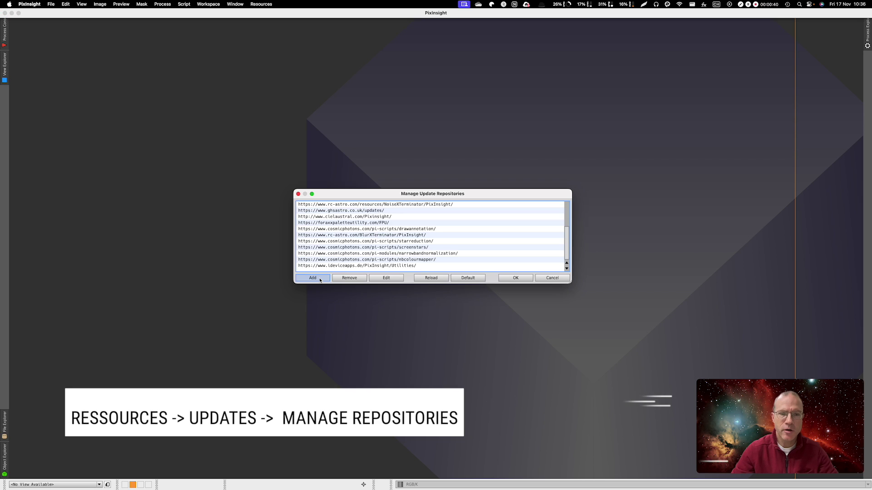
click(321, 280)
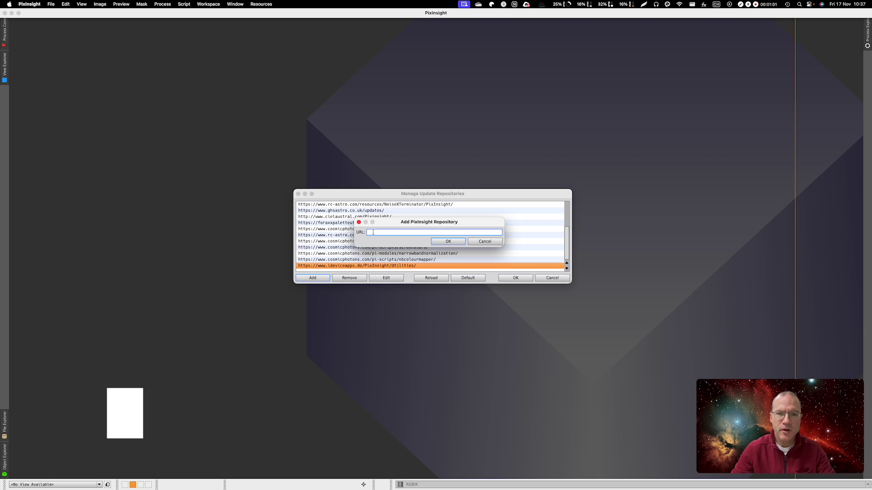
text(https://www.ideviceapps.de/PixInsight/Utilities)
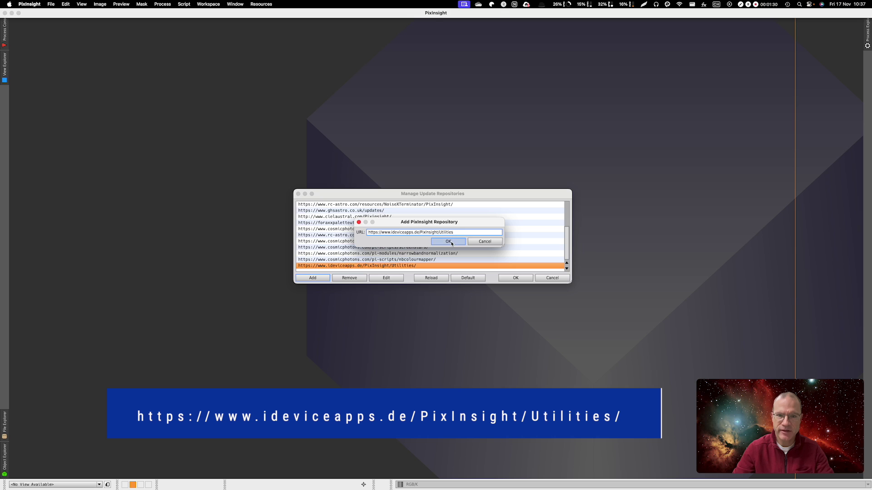
click(483, 242)
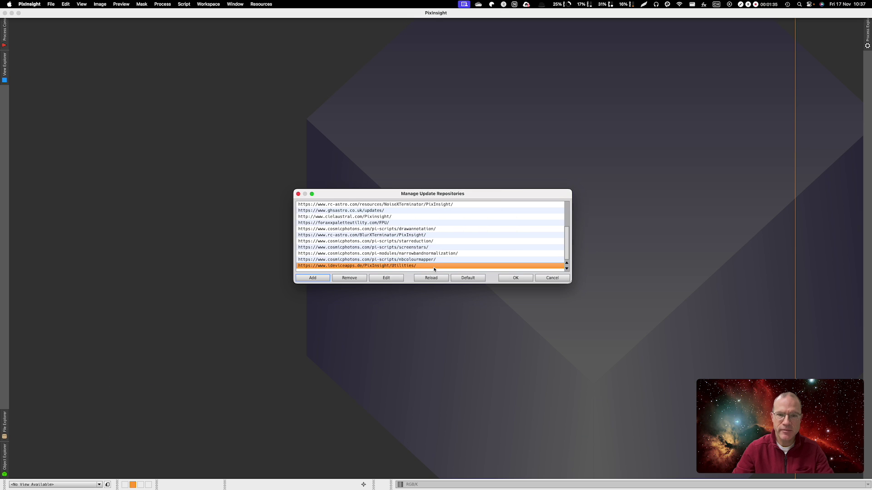
click(513, 278)
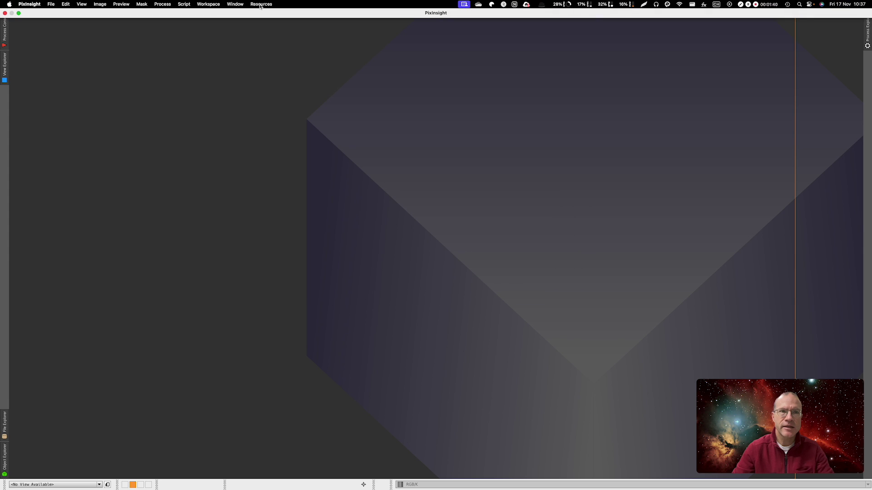
click(261, 4)
mouse_move(265, 48)
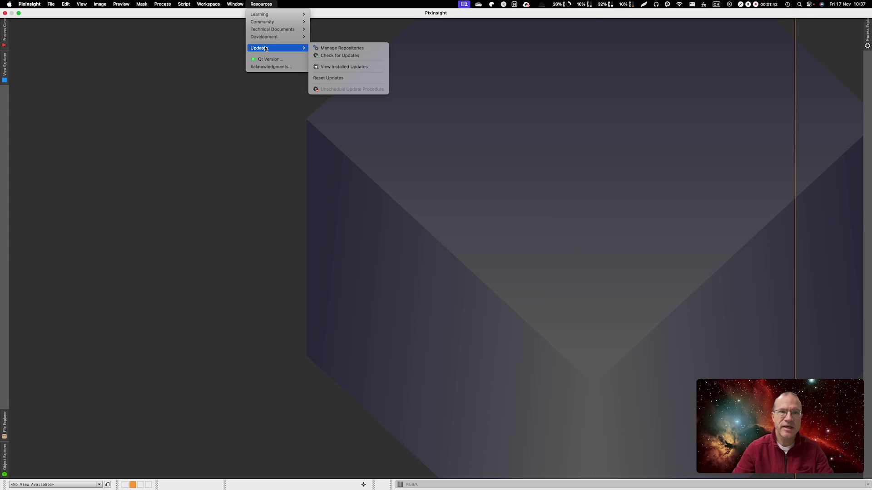
click(353, 57)
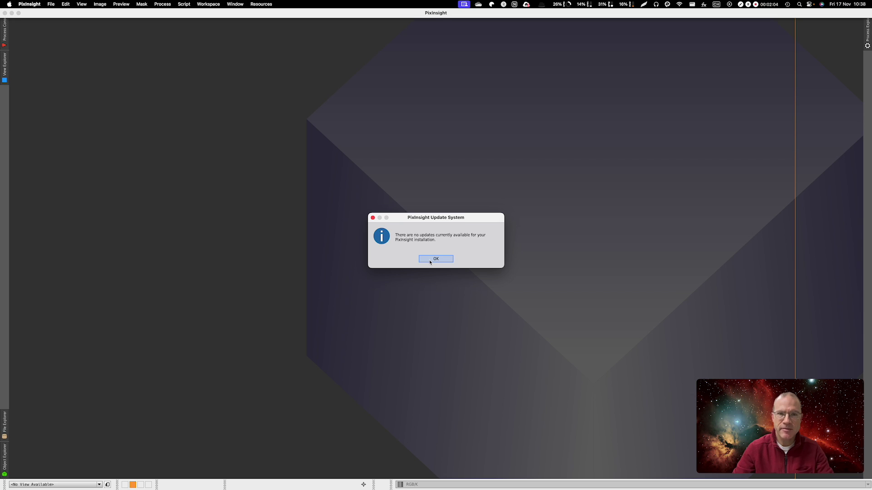
click(430, 261)
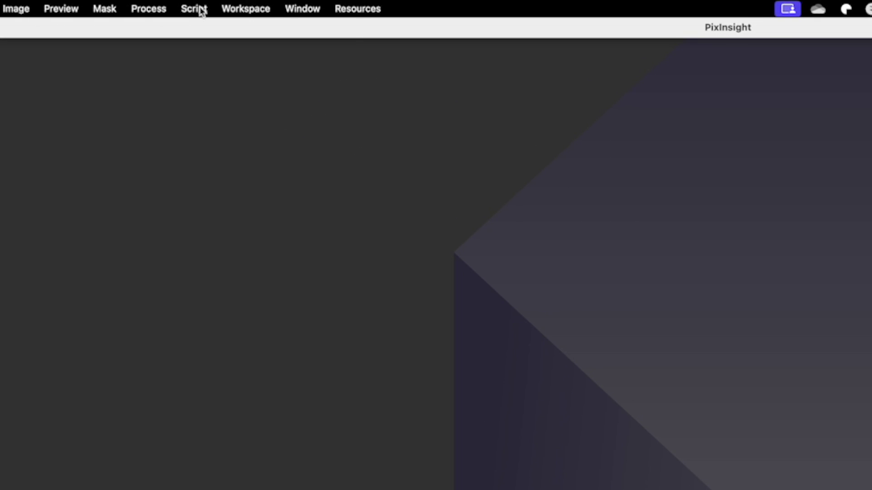
Step: In the GraXpert toolbox script, set the application path to GraXpert in Applications, then close the script
click(183, 4)
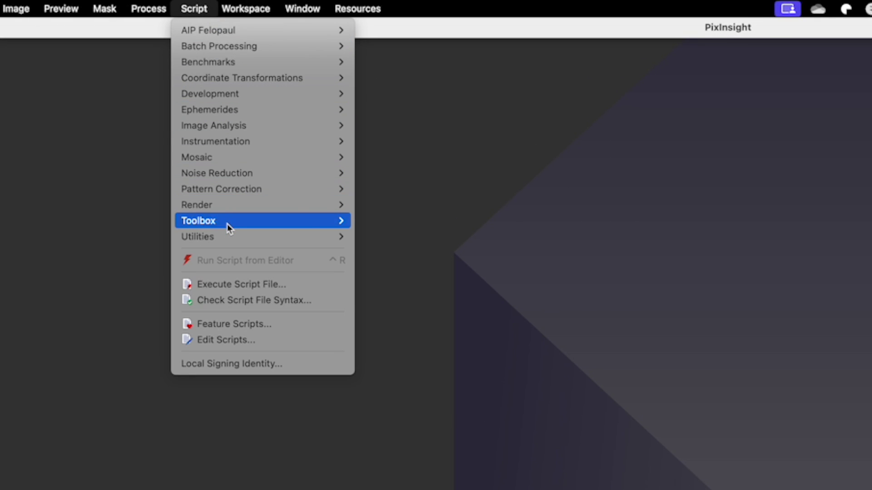
mouse_move(223, 225)
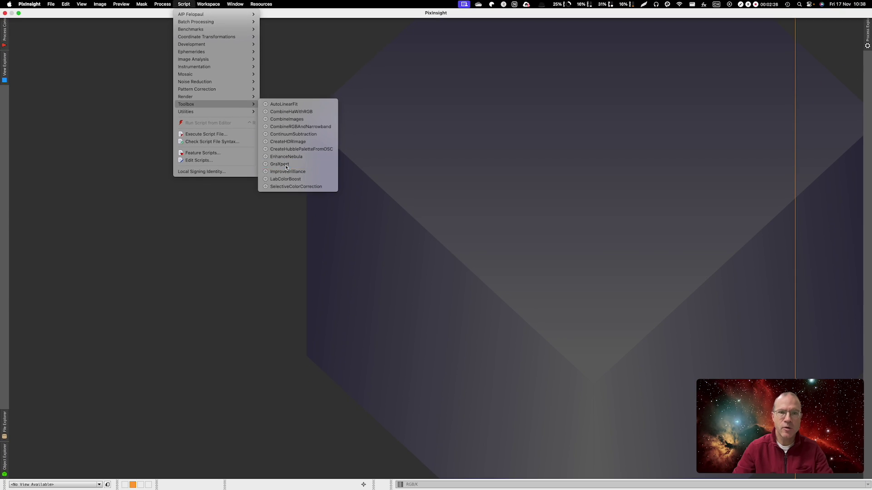
click(286, 166)
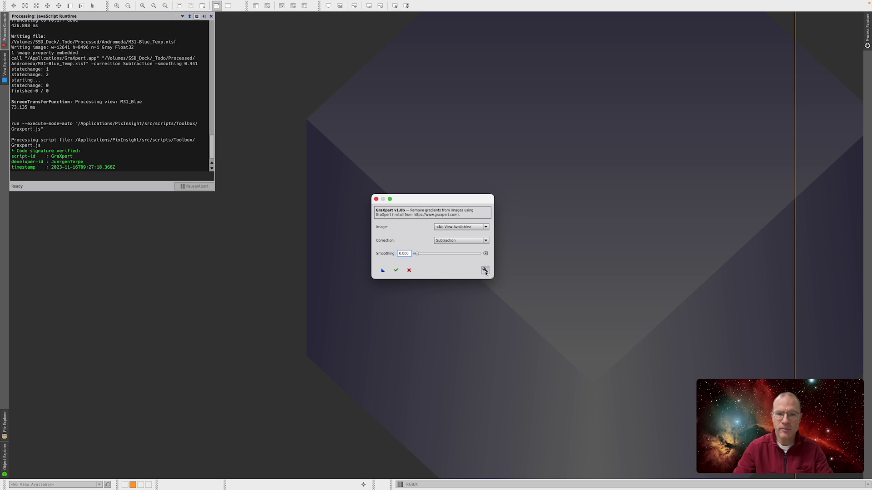
click(657, 359)
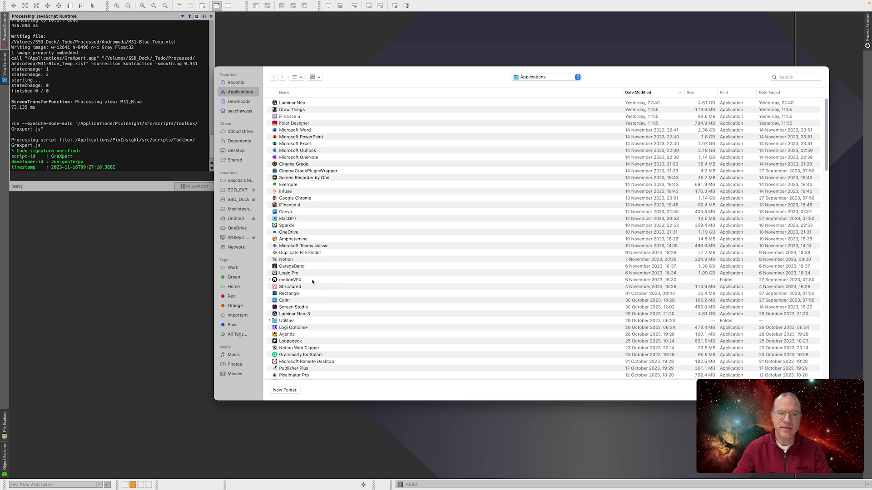
key(ctrl+alt+super+1)
scroll(299, 309, down, 10)
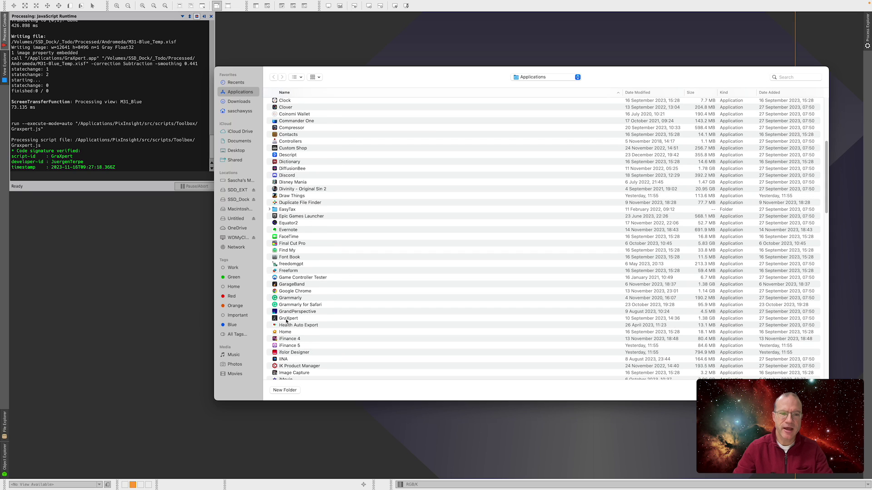
click(287, 320)
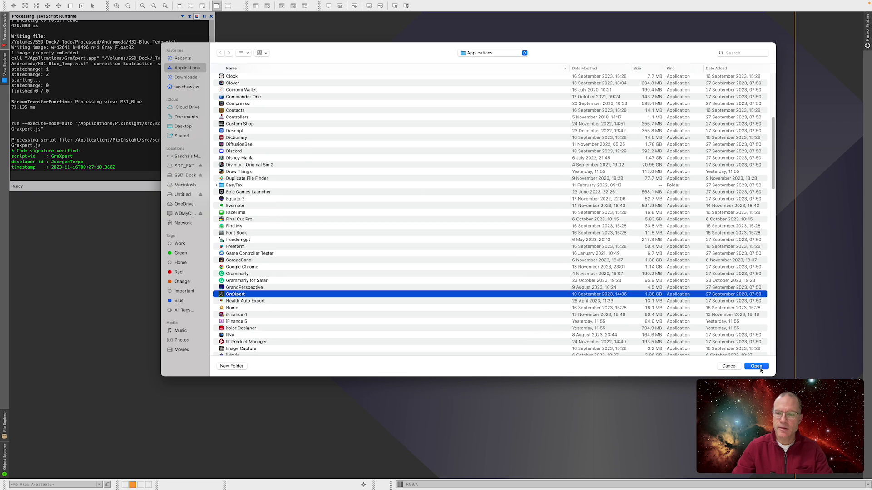
click(734, 368)
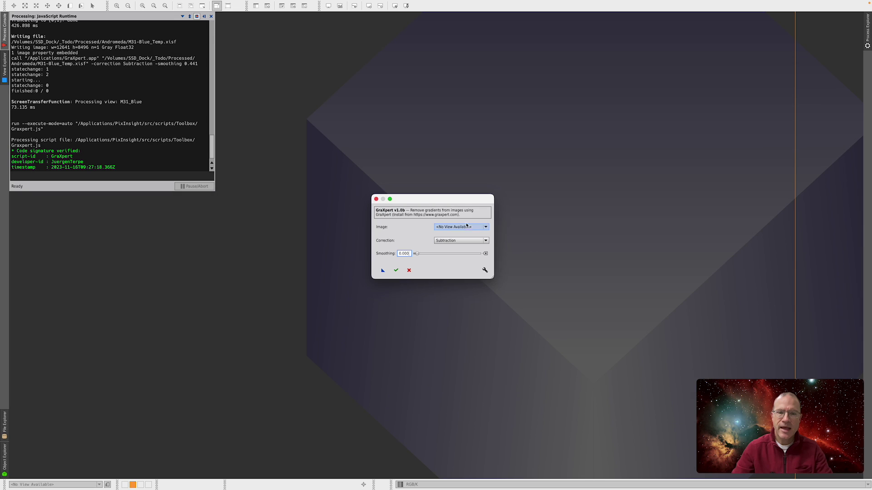
click(376, 200)
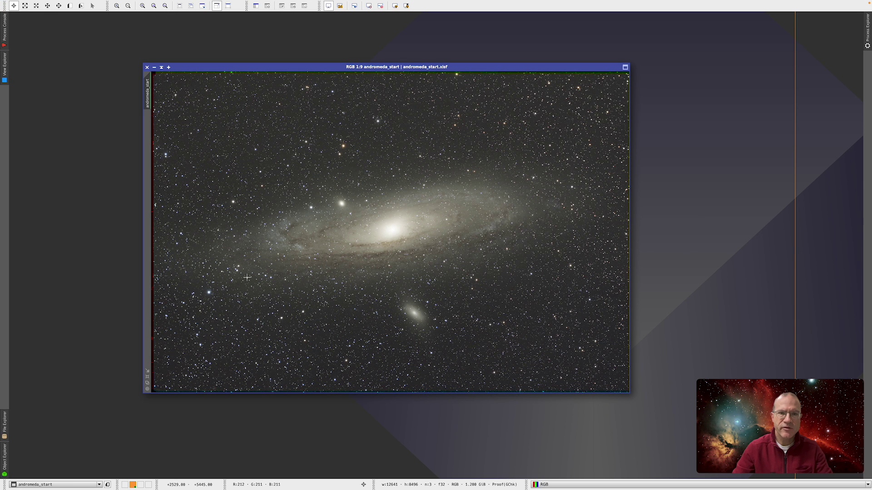
Step: Apply a DynamicCrop to andromeda_start, pulling in the top and left edges to trim ragged borders
key(ctrl+shift+c)
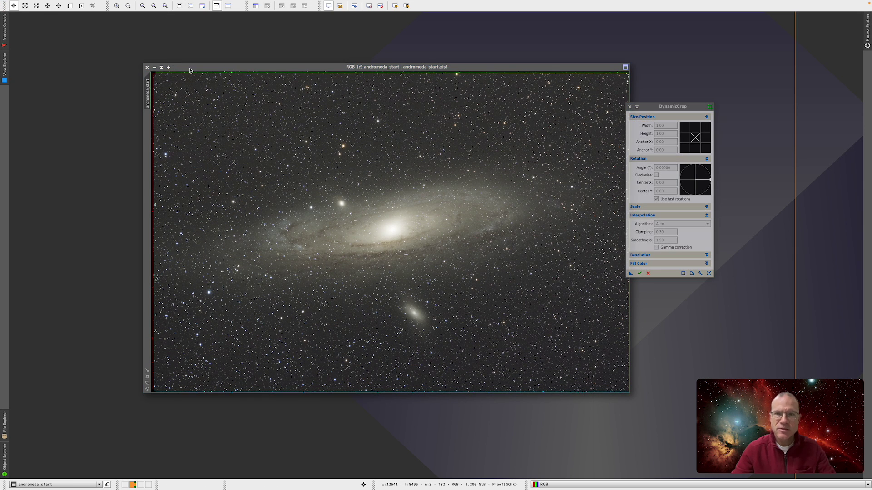
drag(655, 112, 668, 93)
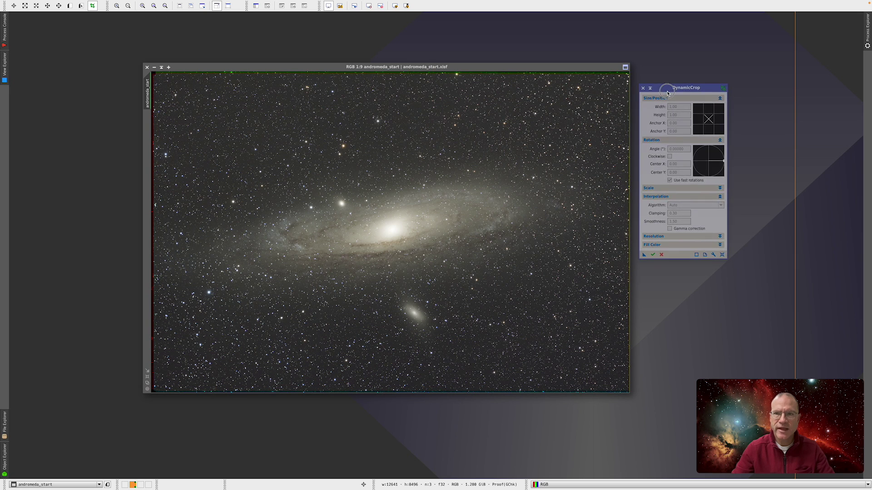
click(521, 93)
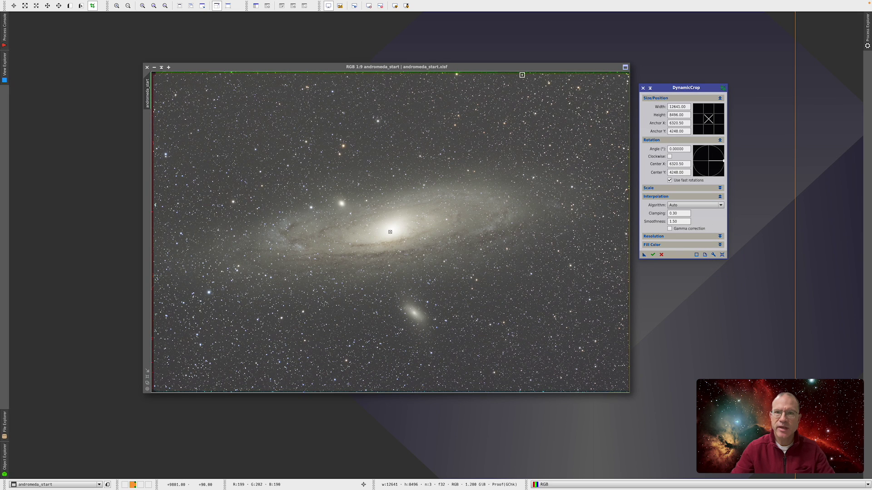
drag(521, 73, 521, 80)
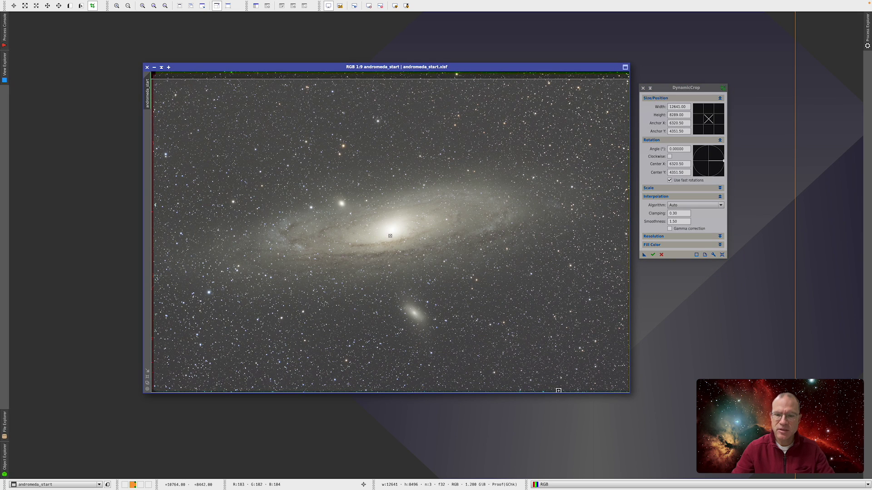
drag(557, 390, 558, 370)
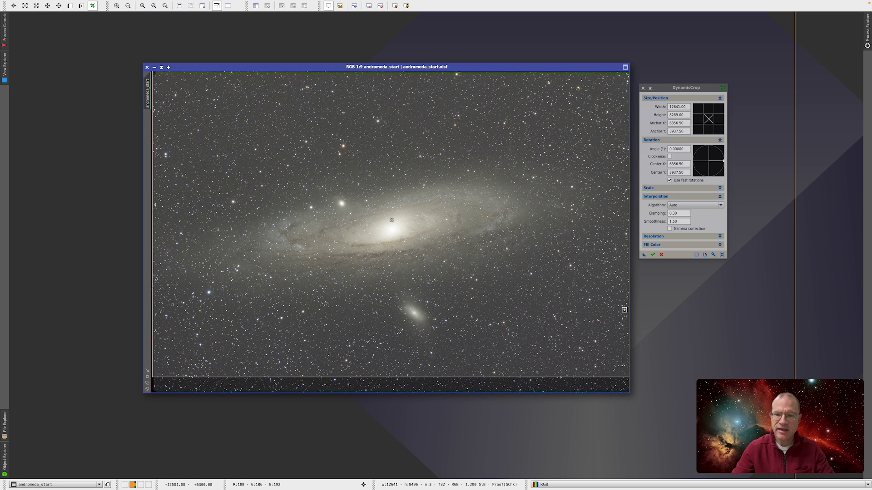
drag(624, 303, 608, 304)
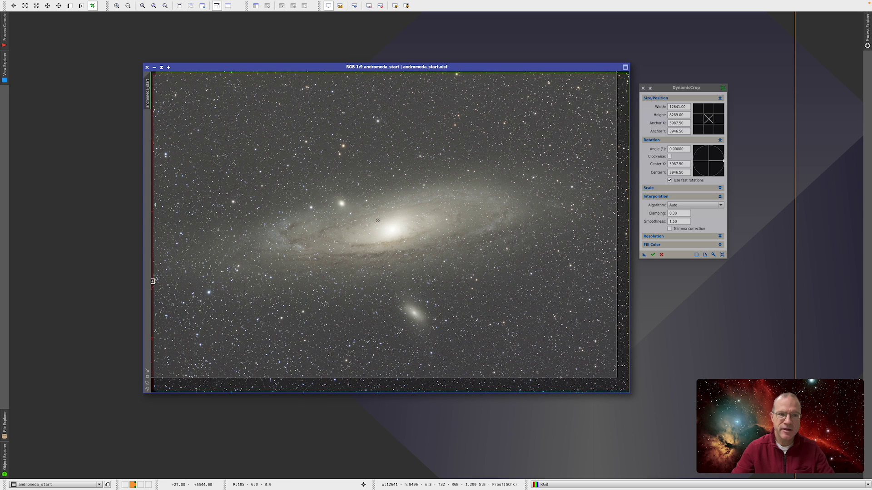
drag(153, 281, 163, 280)
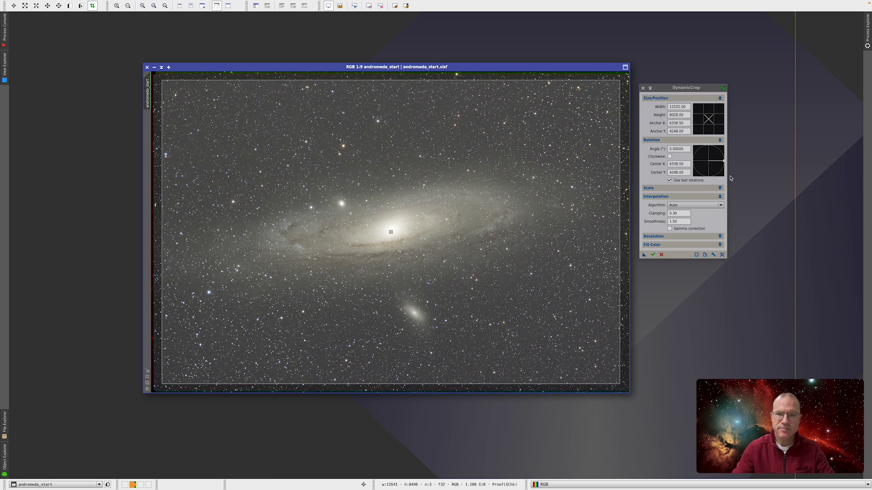
click(654, 255)
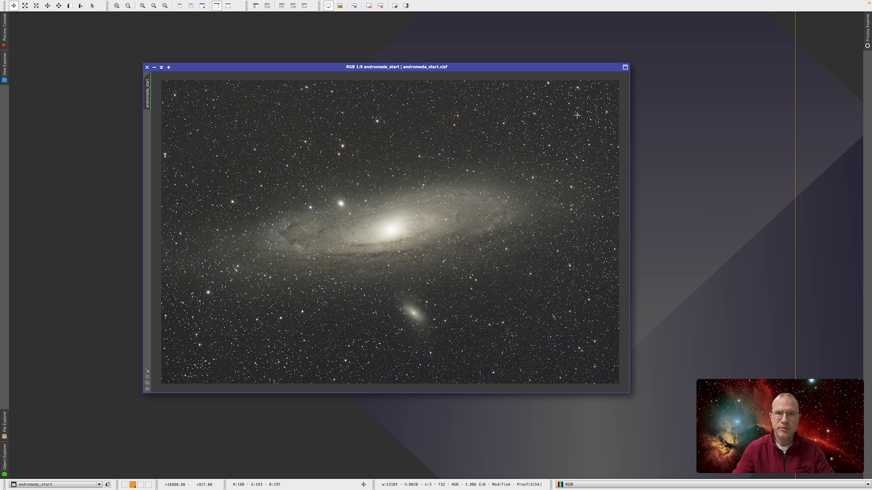
Step: Run the GraXpert toolbox script on andromeda_start with Subtraction correction
mouse_move(273, 3)
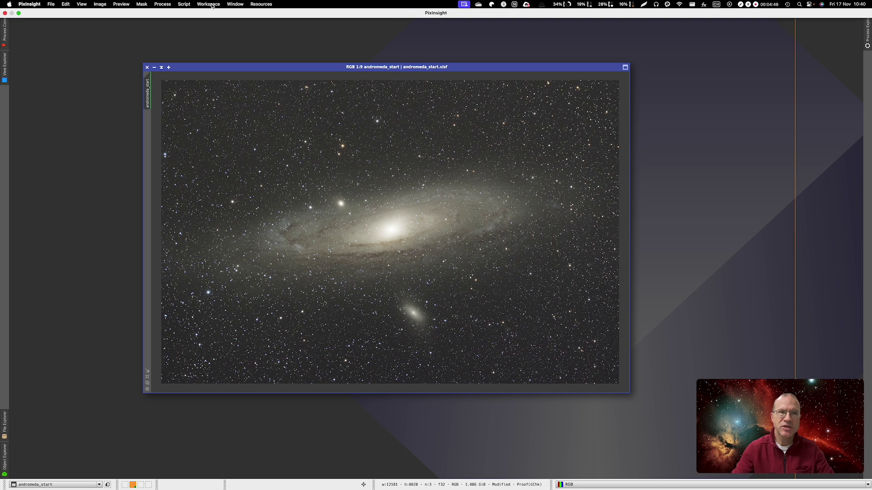
click(180, 5)
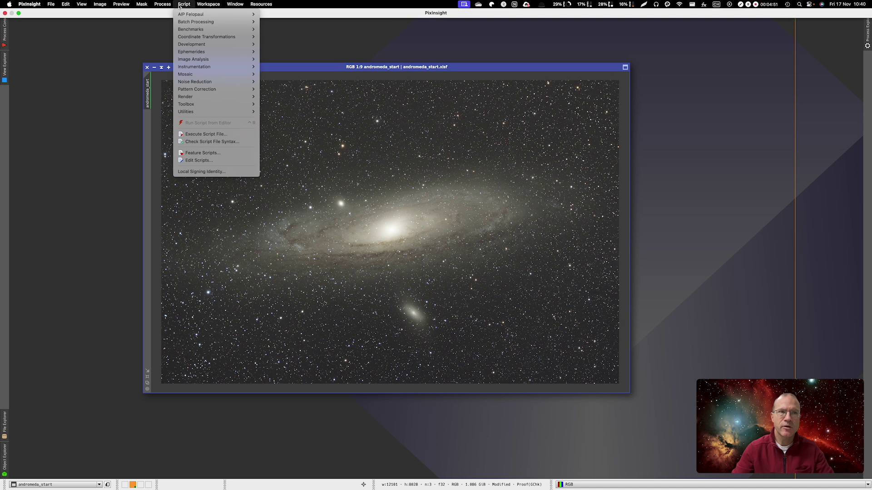
mouse_move(218, 104)
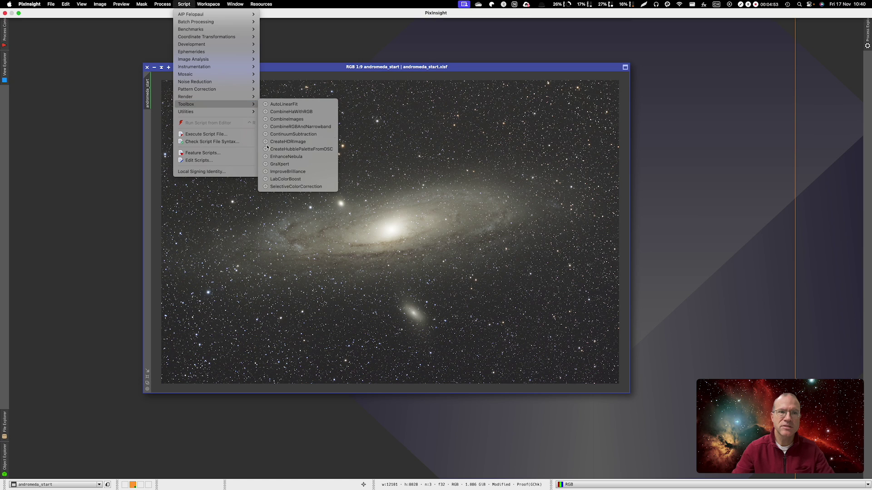
click(309, 164)
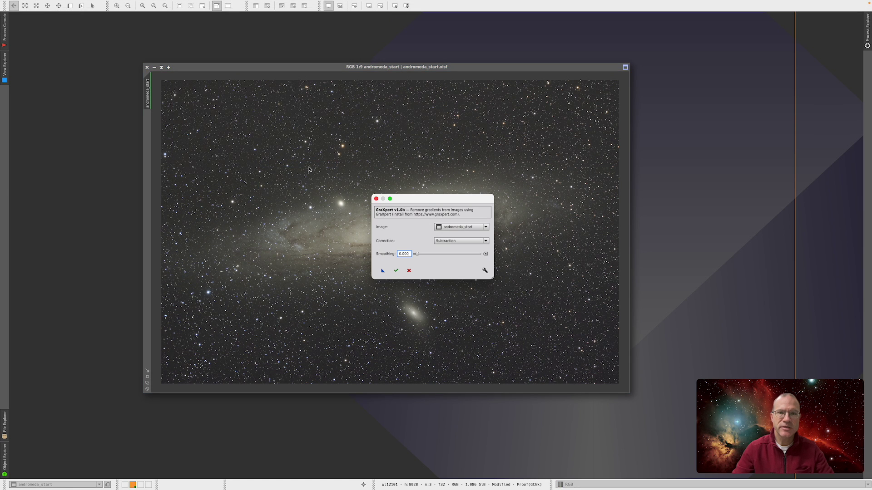
click(396, 271)
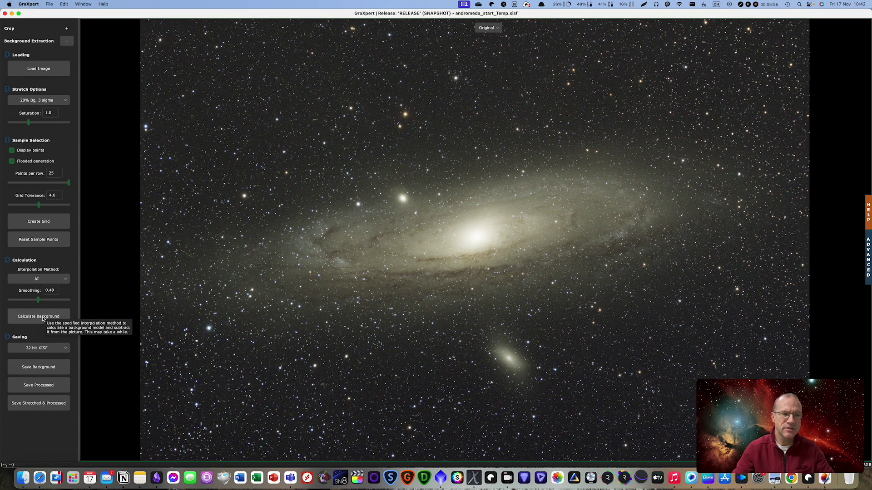
Step: Calculate the background model and save the processed result as andromeda_start_Temp_GraXpert
click(41, 318)
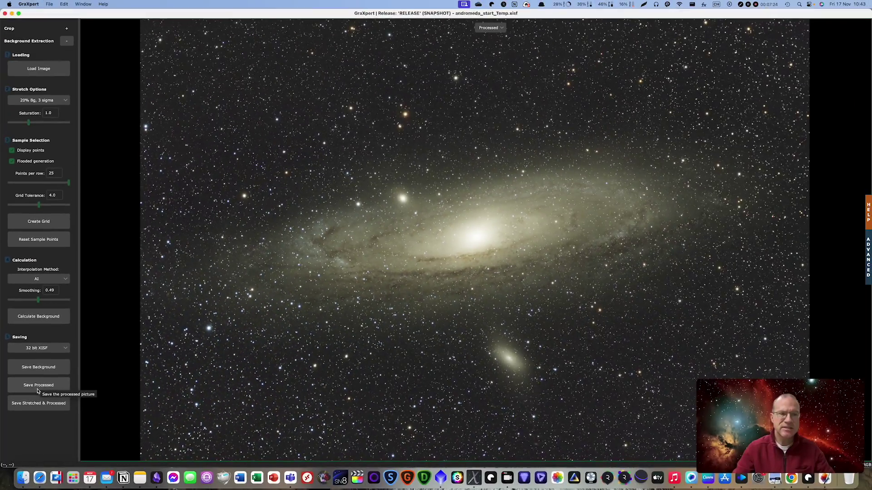
click(116, 399)
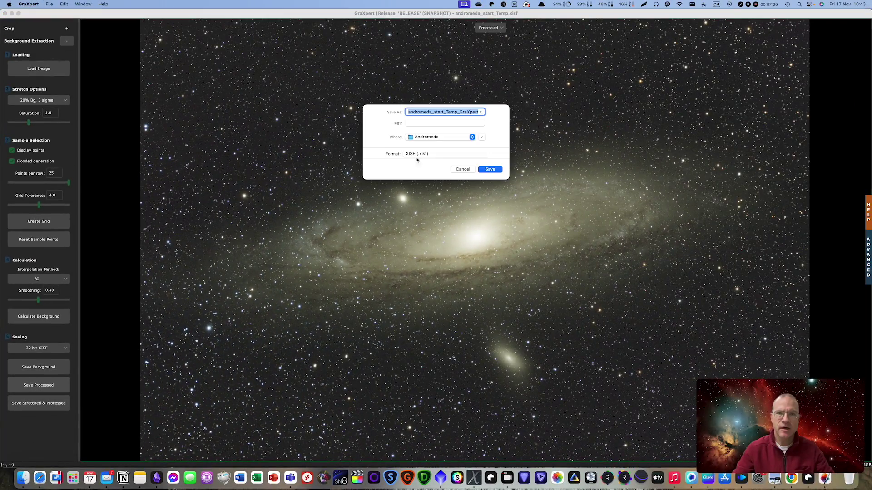
click(487, 169)
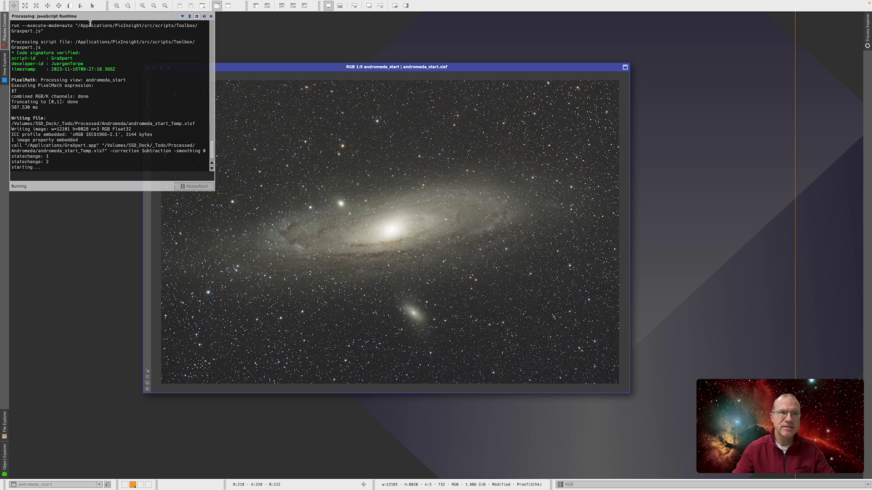
Step: Open andromeda_start_Temp_GraXpert.xisf from the Andromeda folder
key(super+o)
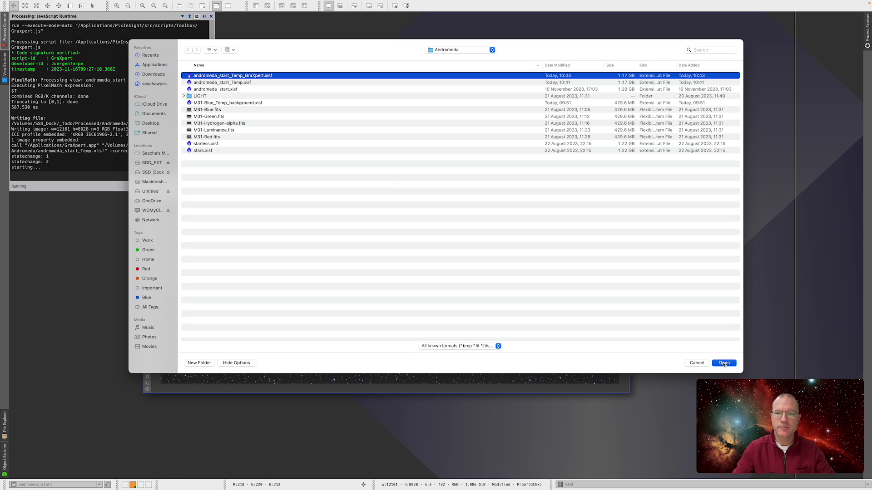
click(723, 363)
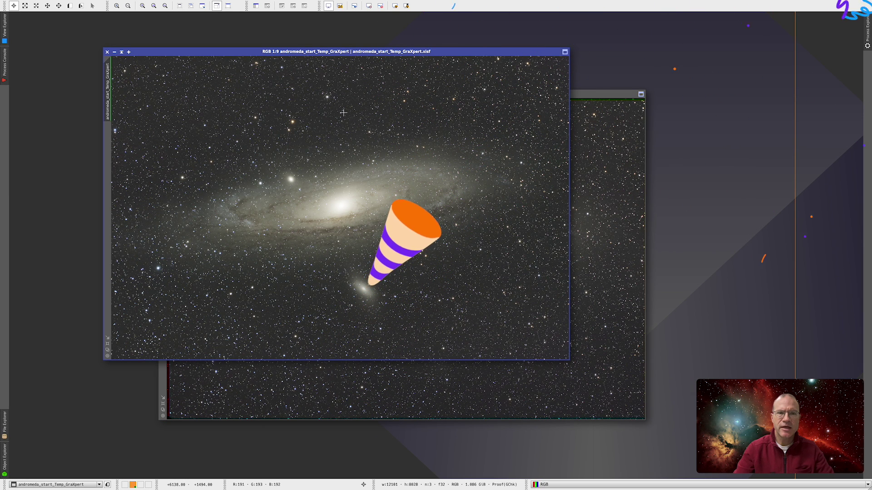